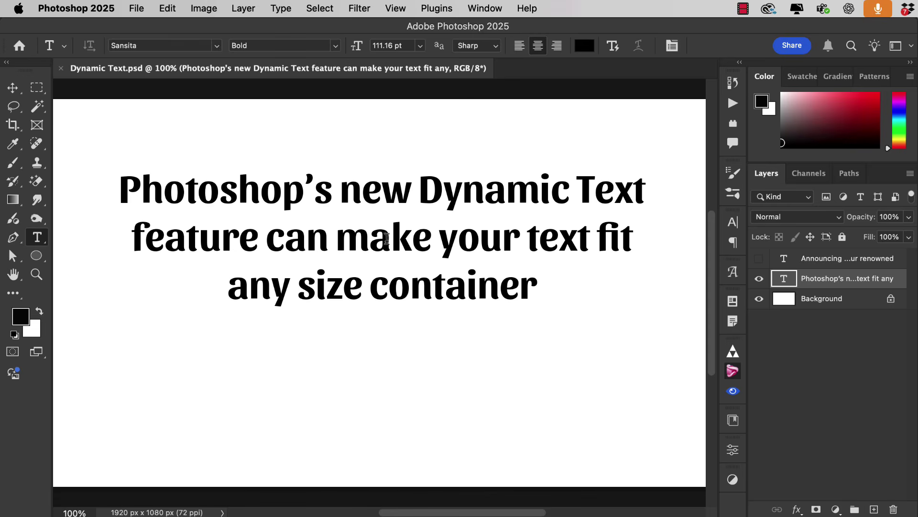
# Enable Dynamic Text on the paragraph about Photoshop's new feature and set all of its text to All Caps.
pyautogui.click(396, 299)
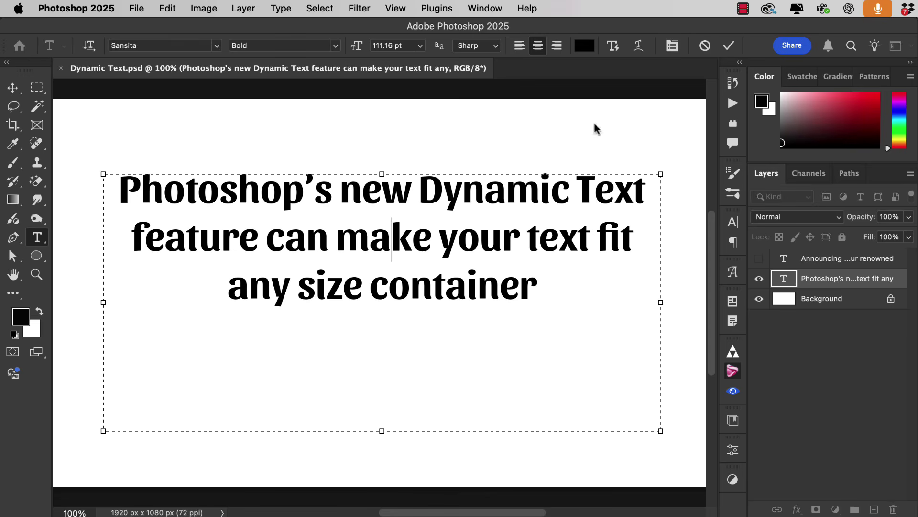
pyautogui.click(614, 46)
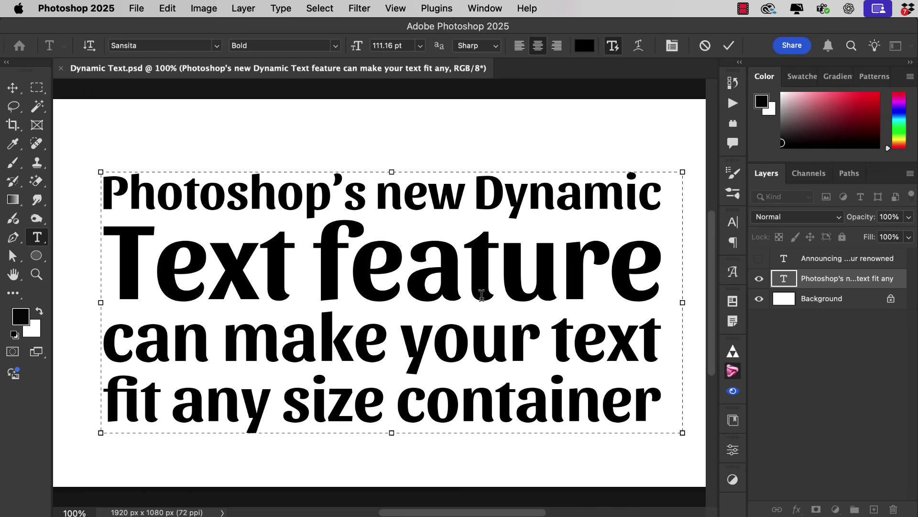
pyautogui.press('super+a')
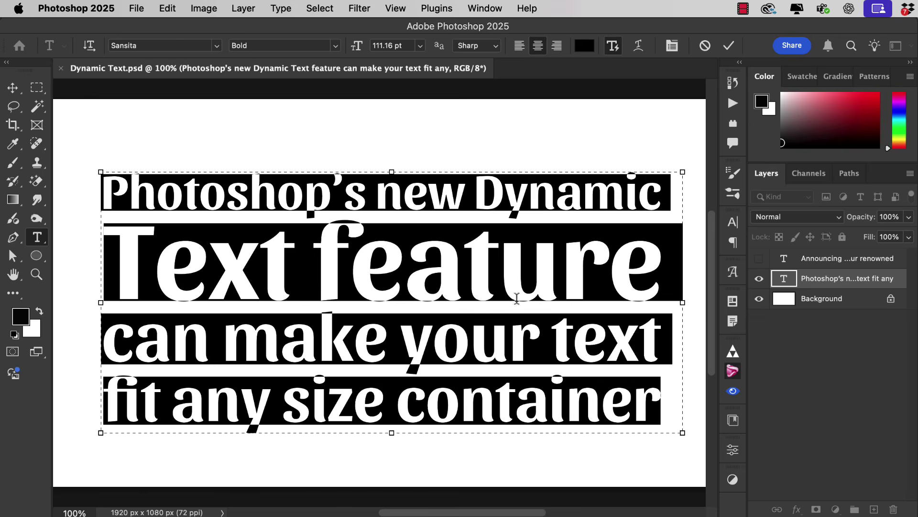
pyautogui.click(733, 222)
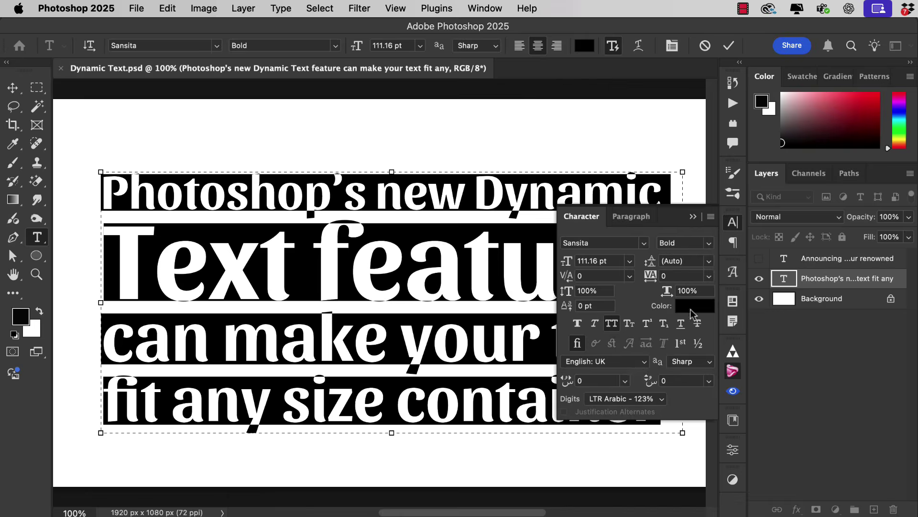
pyautogui.click(611, 323)
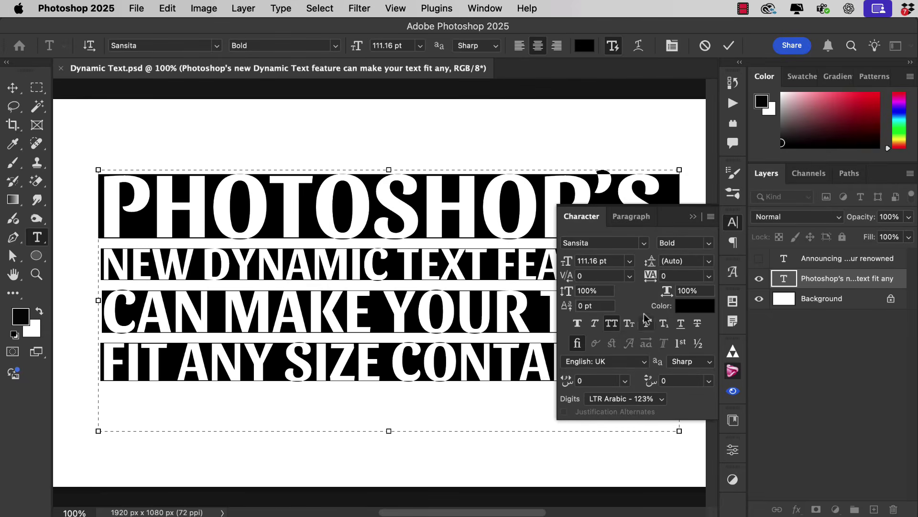
pyautogui.click(693, 218)
pyautogui.click(563, 265)
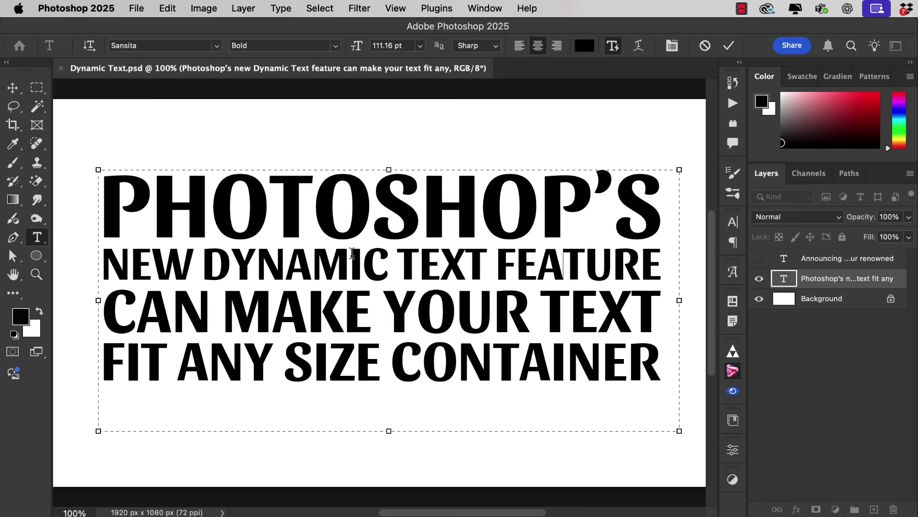
# Add line breaks so DYNAMIC stands on its own line, and reshape the text box to be narrower and slightly taller.
pyautogui.click(201, 262)
pyautogui.press('Return')
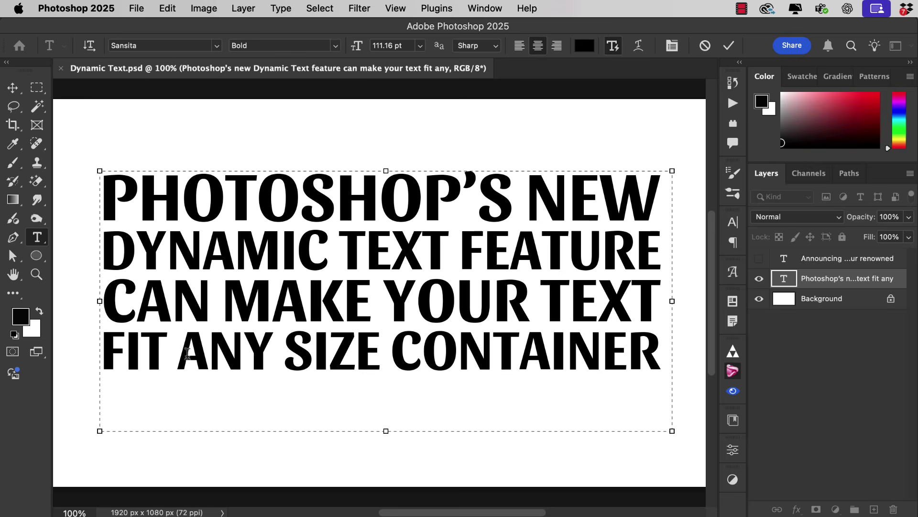
pyautogui.doubleClick(335, 250)
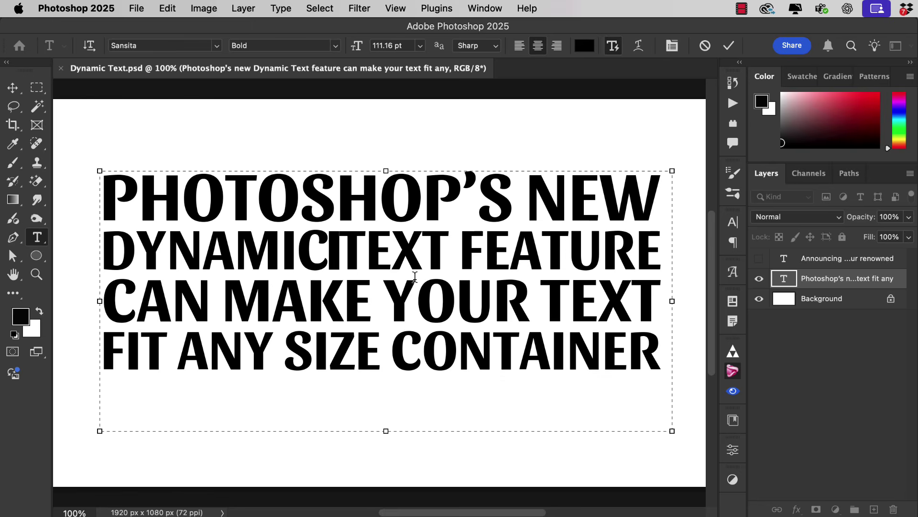
pyautogui.press('Return')
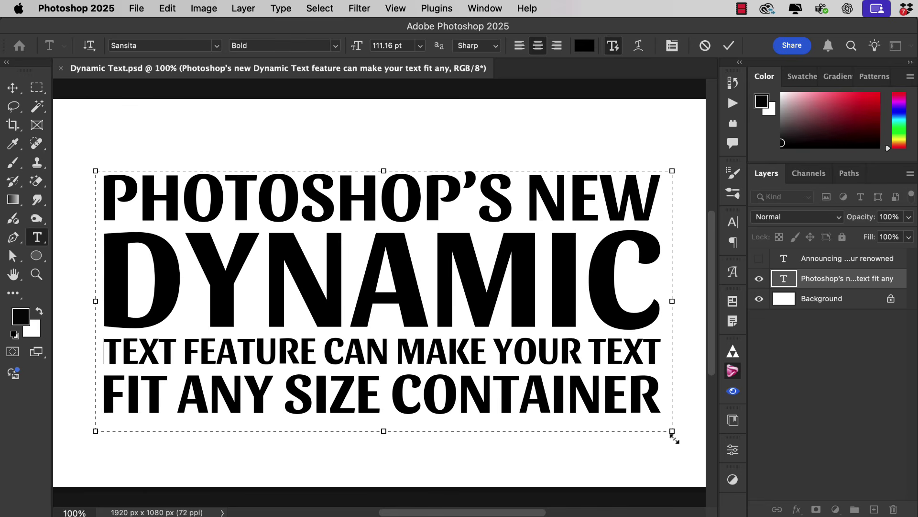
pyautogui.moveTo(672, 431); pyautogui.dragTo(451, 471)
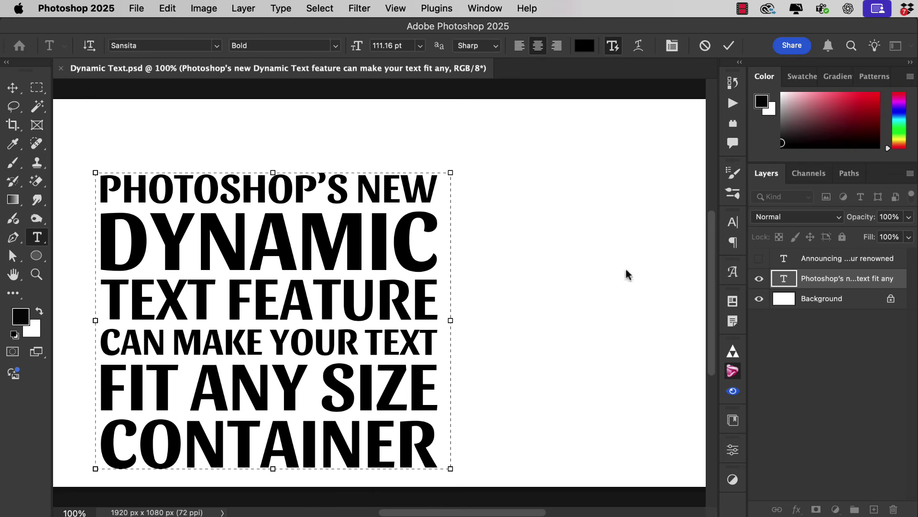
# Hide the Photoshop's new Dynamic Text layer, and show and select the Announcing text layer above it.
pyautogui.click(760, 280)
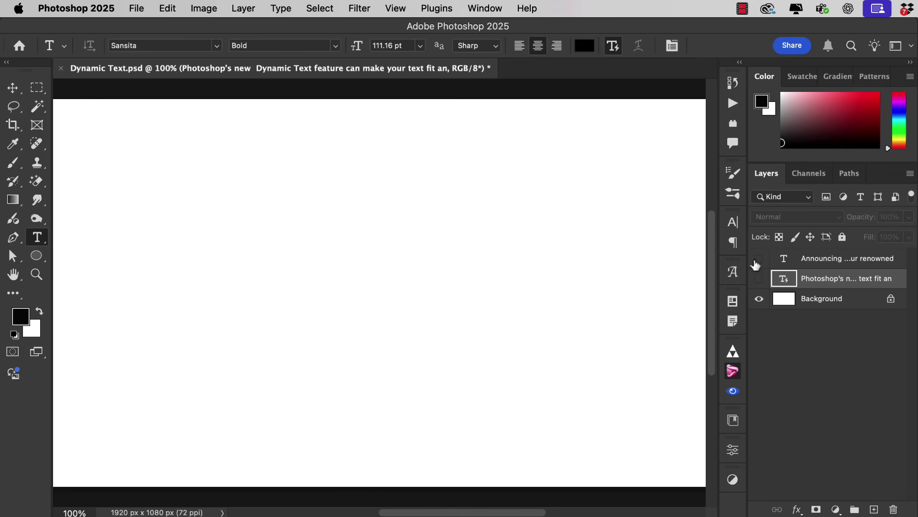
pyautogui.click(759, 258)
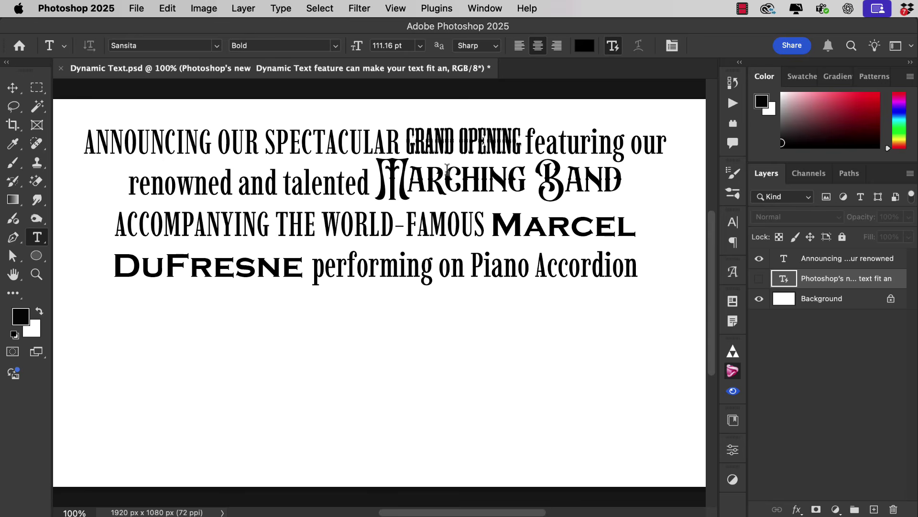
pyautogui.hotkey('alt', ']')
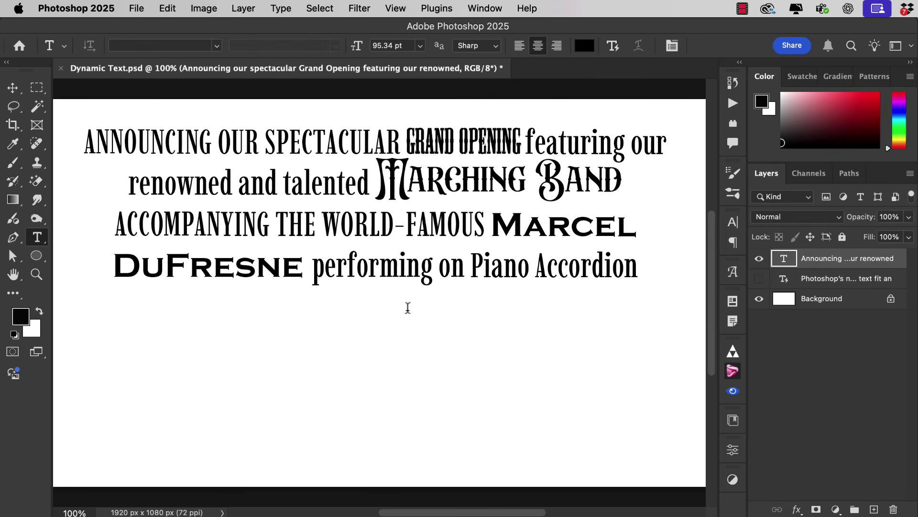
# Enable Dynamic Text on the grand opening announcement paragraph.
pyautogui.moveTo(381, 224); pyautogui.dragTo(369, 225)
pyautogui.click(372, 254)
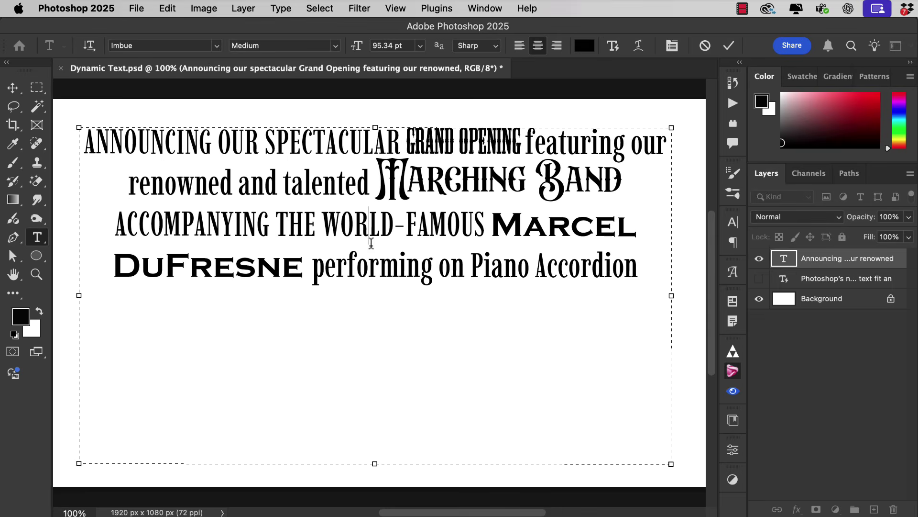
pyautogui.click(613, 46)
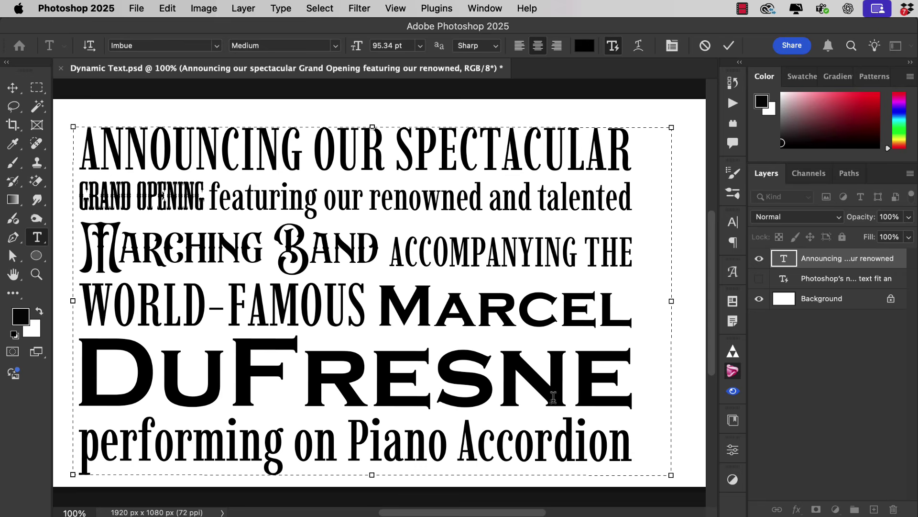
# Insert line breaks before and after GRAND OPENING so it fills its own line.
pyautogui.click(208, 197)
pyautogui.press('Return')
pyautogui.click(487, 144)
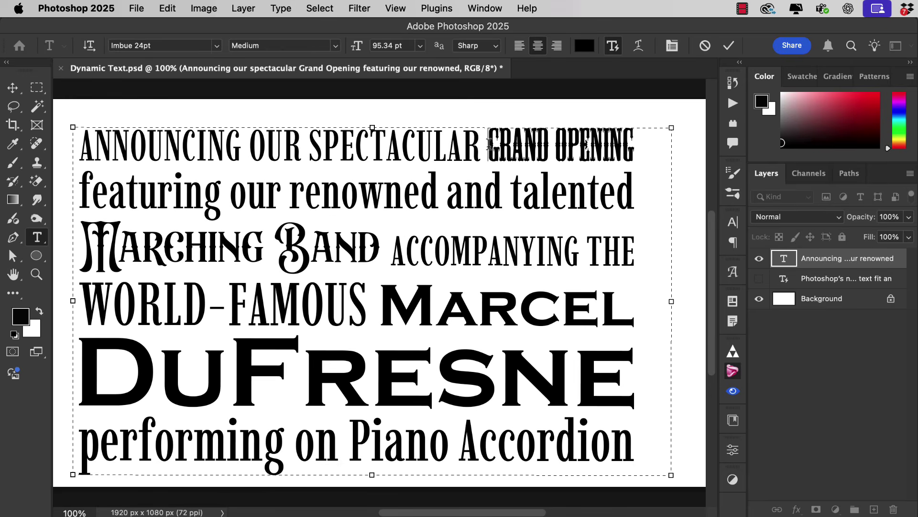
pyautogui.press('Return')
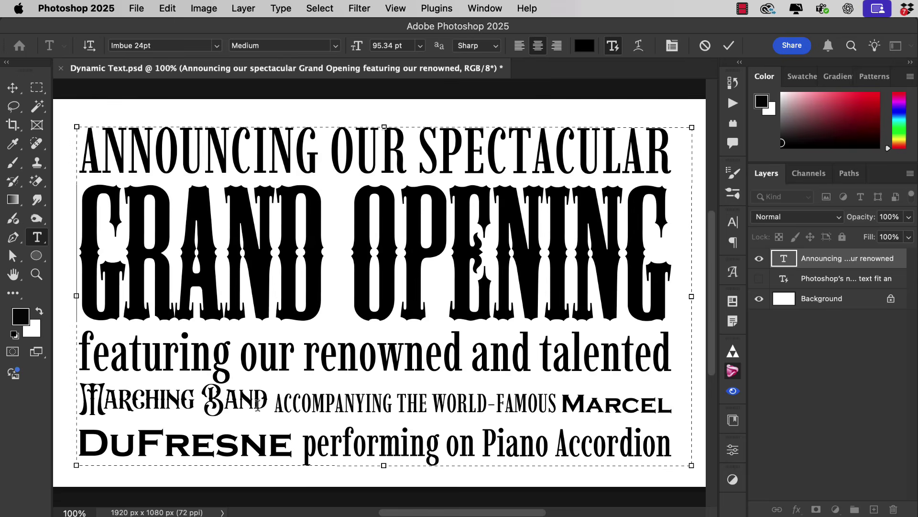
# Put Marching Band on a line of its own by starting a new line before ACCOMPANYING.
pyautogui.click(79, 398)
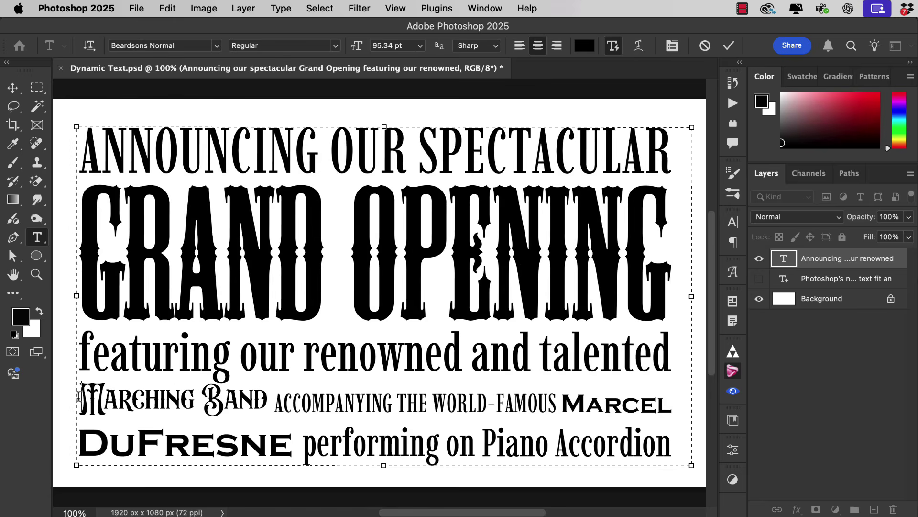
pyautogui.click(276, 404)
pyautogui.press('Return')
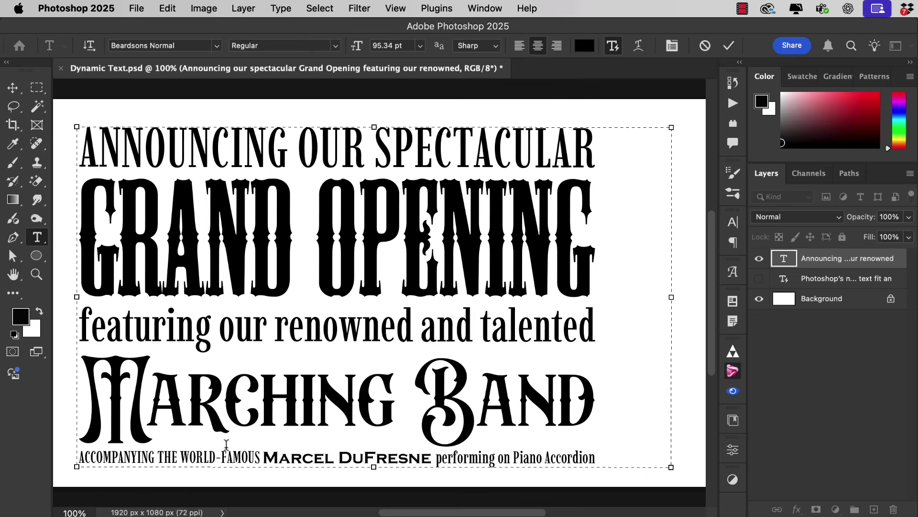
# Insert line breaks before and after the accordion performer's name so it stands on its own line.
pyautogui.click(265, 456)
pyautogui.press('Return')
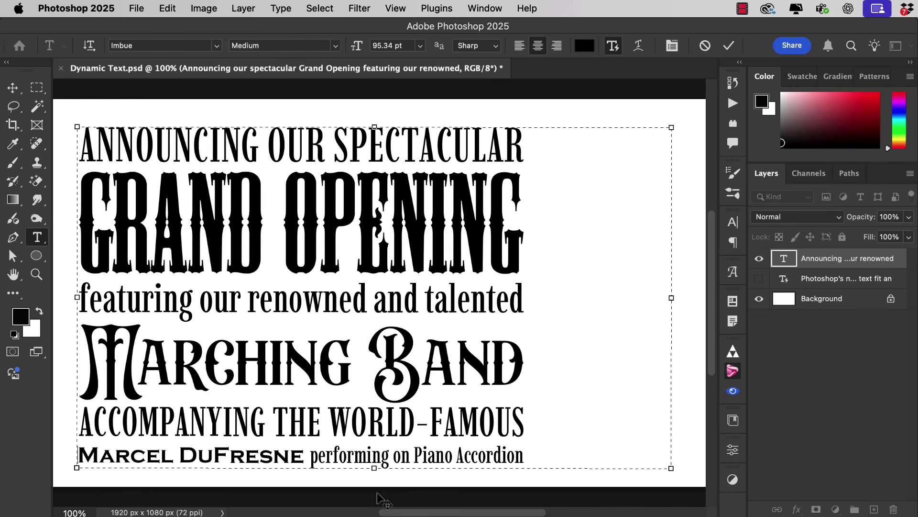
pyautogui.click(310, 457)
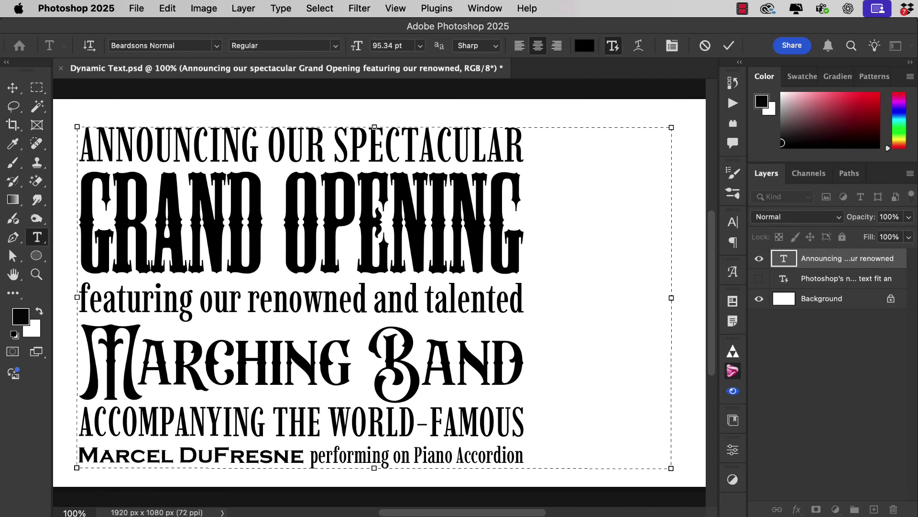
pyautogui.press('Return')
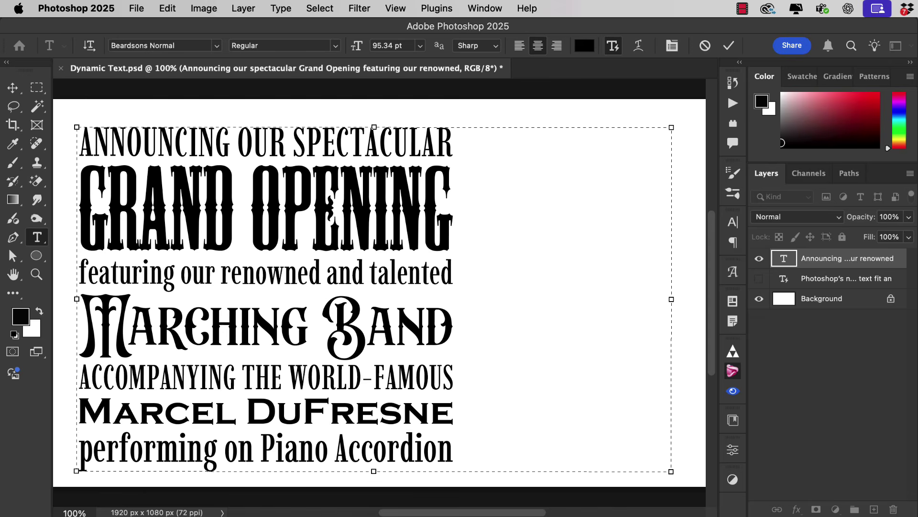
# Resize the announcement's text box from its lower-left corner so the seven-line layout sits near the canvas centre, and commit the text.
pyautogui.press('Up')
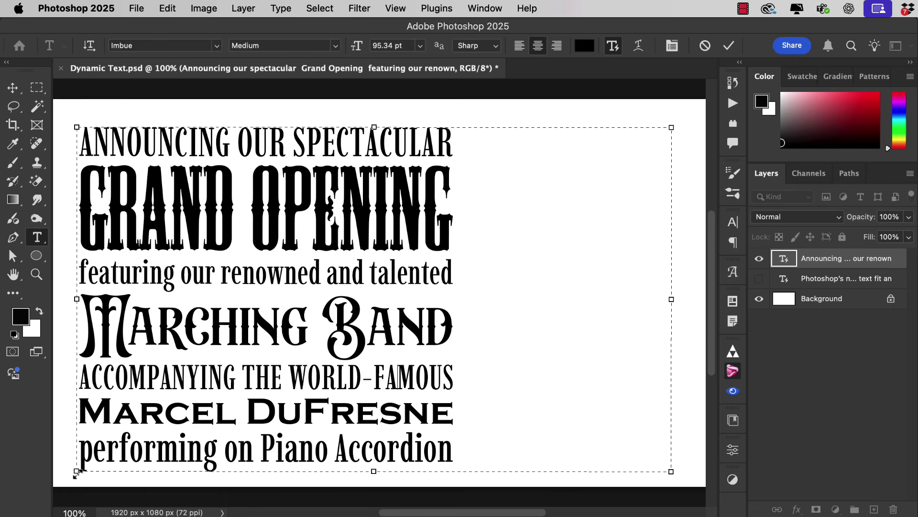
pyautogui.moveTo(77, 471); pyautogui.dragTo(392, 456)
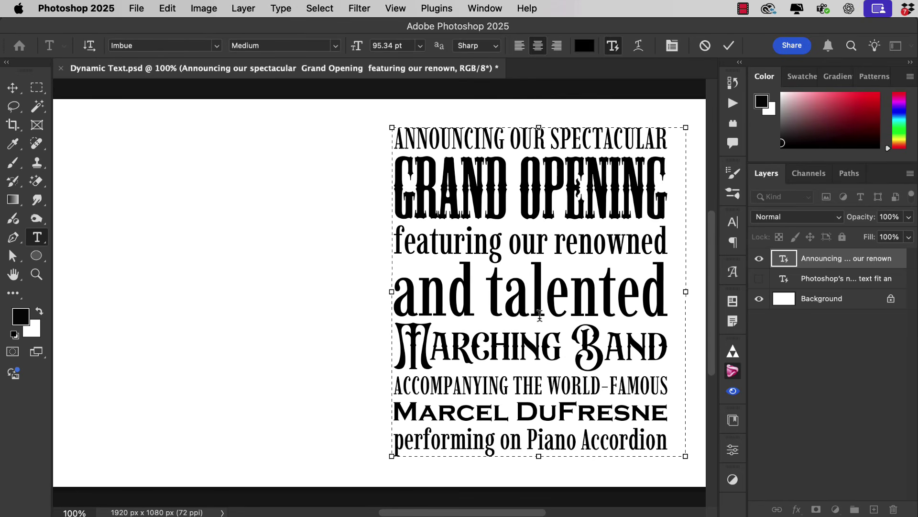
pyautogui.moveTo(392, 456); pyautogui.dragTo(182, 474)
pyautogui.click(94, 444)
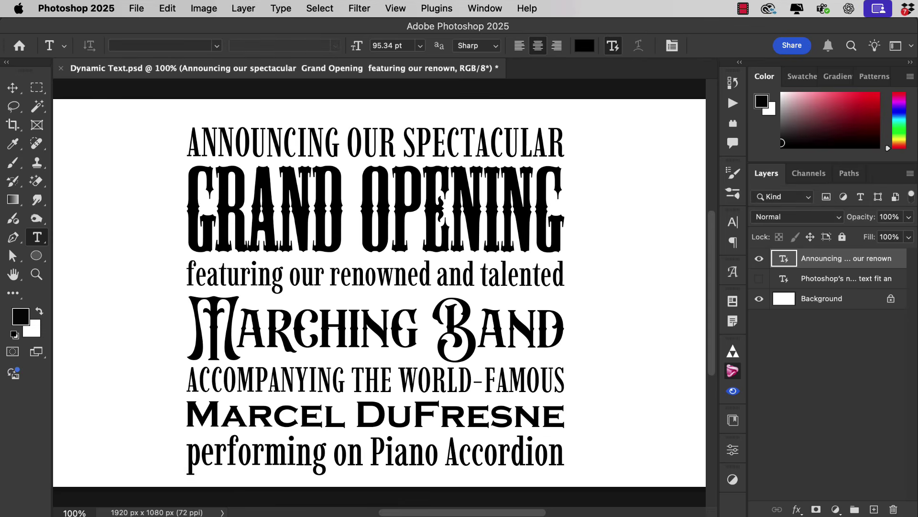